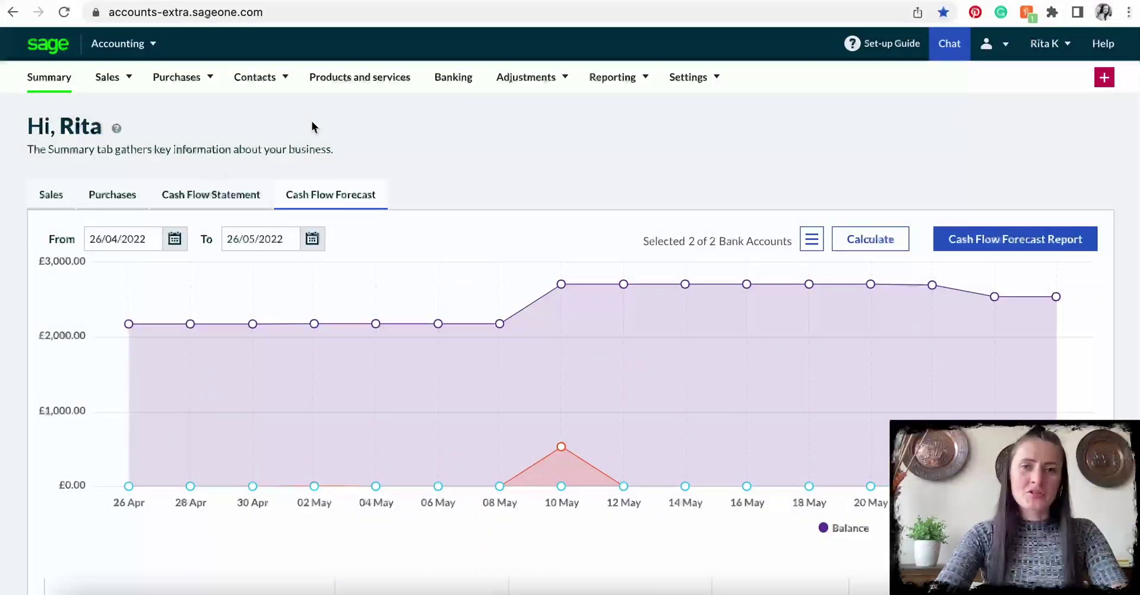
# Start a new sales invoice from the Sales Invoices list with customer Business Ltd.
pyautogui.click(1105, 80)
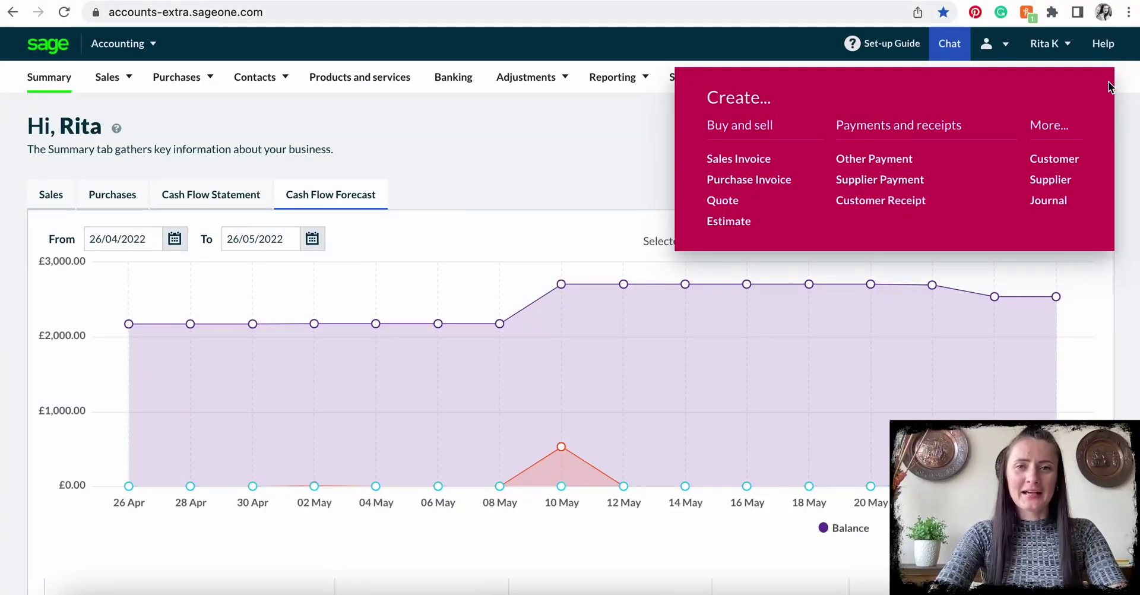
pyautogui.click(1105, 78)
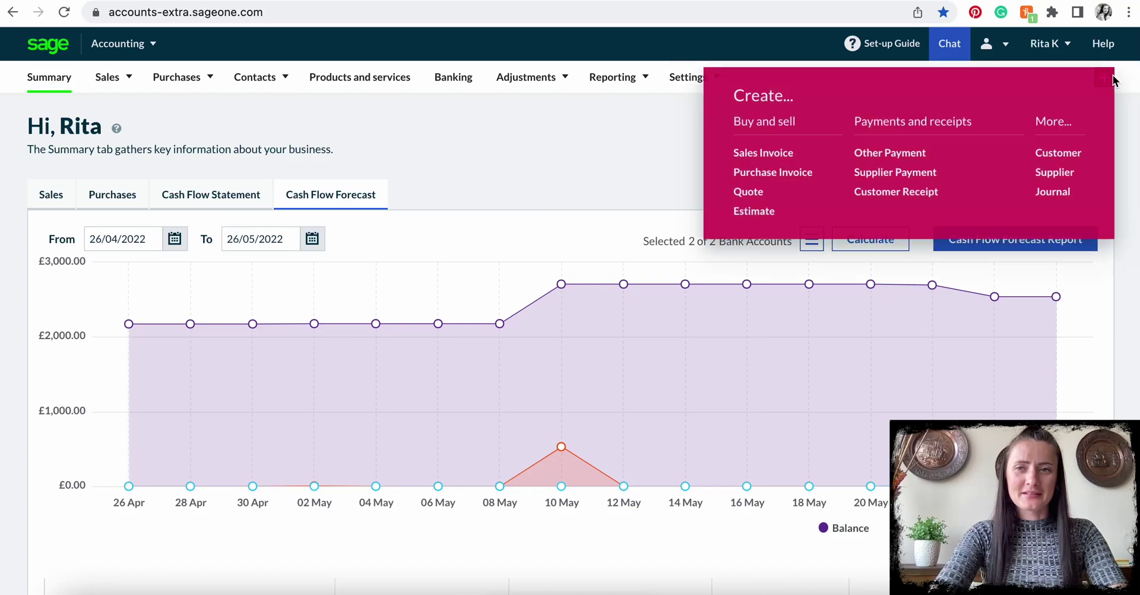
pyautogui.moveTo(108, 77)
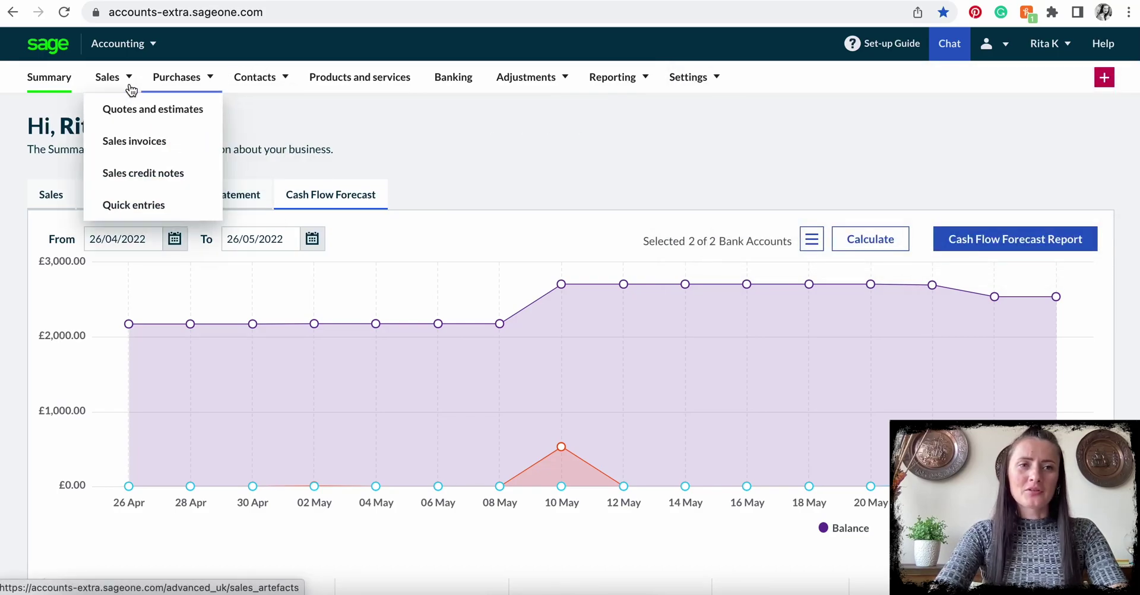
pyautogui.click(132, 149)
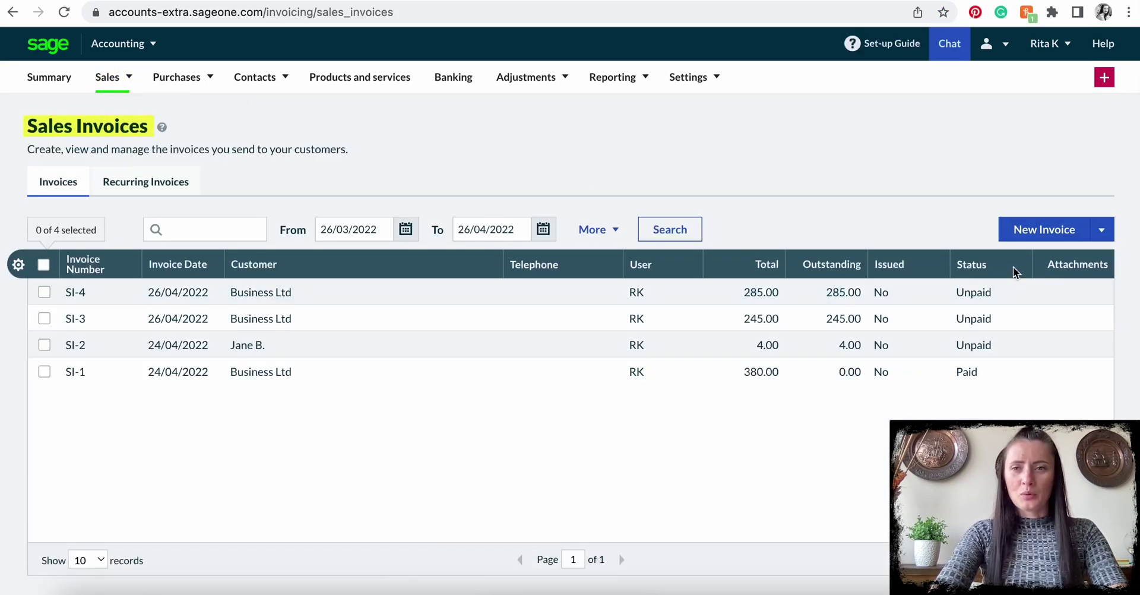
pyautogui.click(1043, 235)
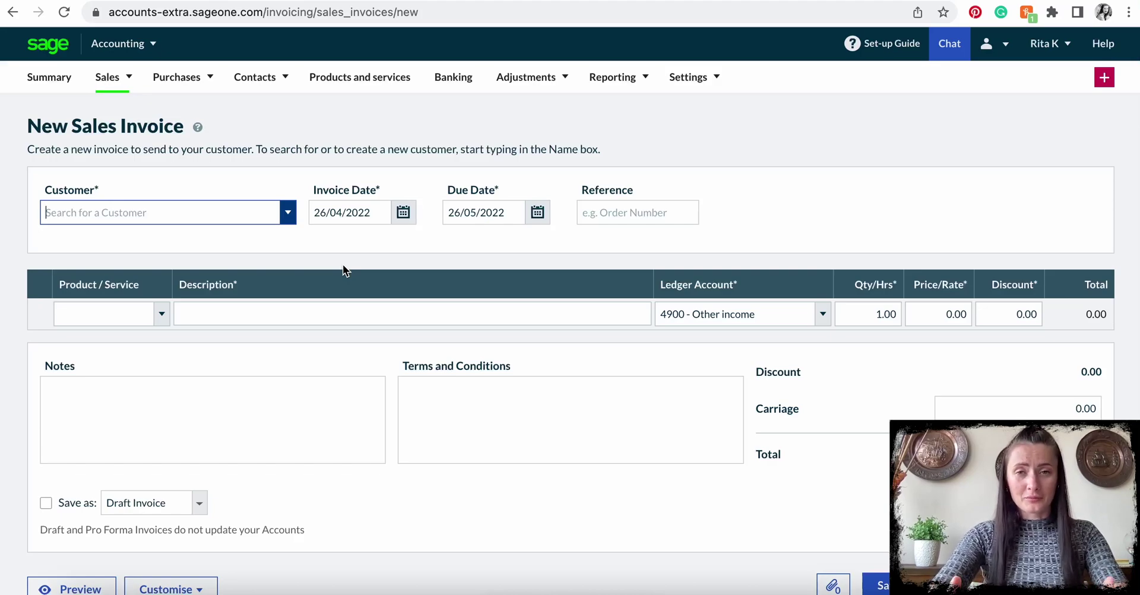
pyautogui.click(287, 212)
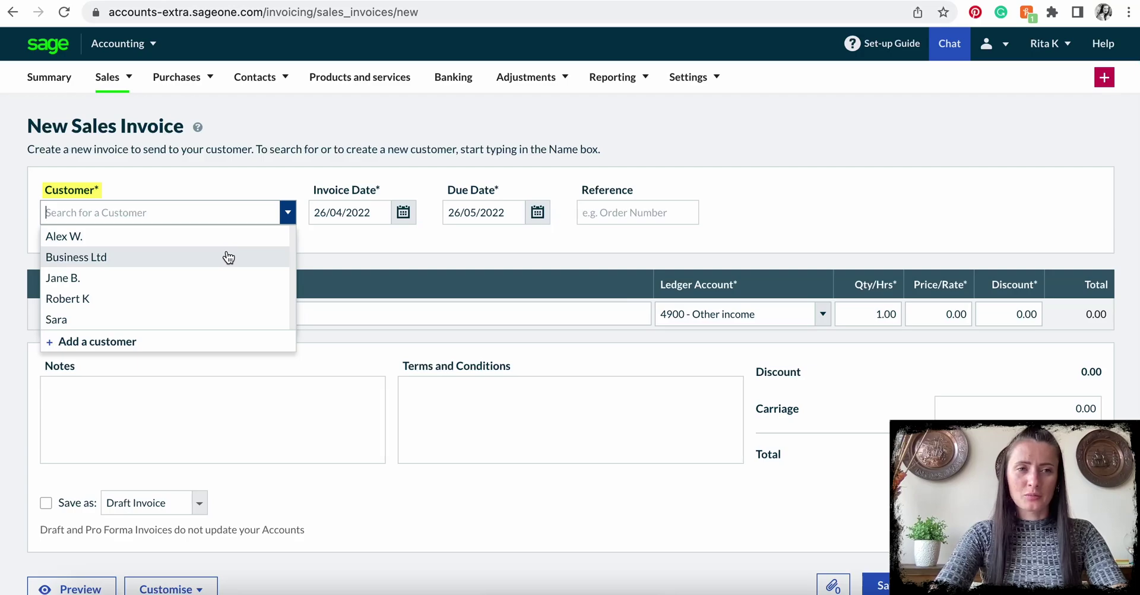
pyautogui.click(227, 256)
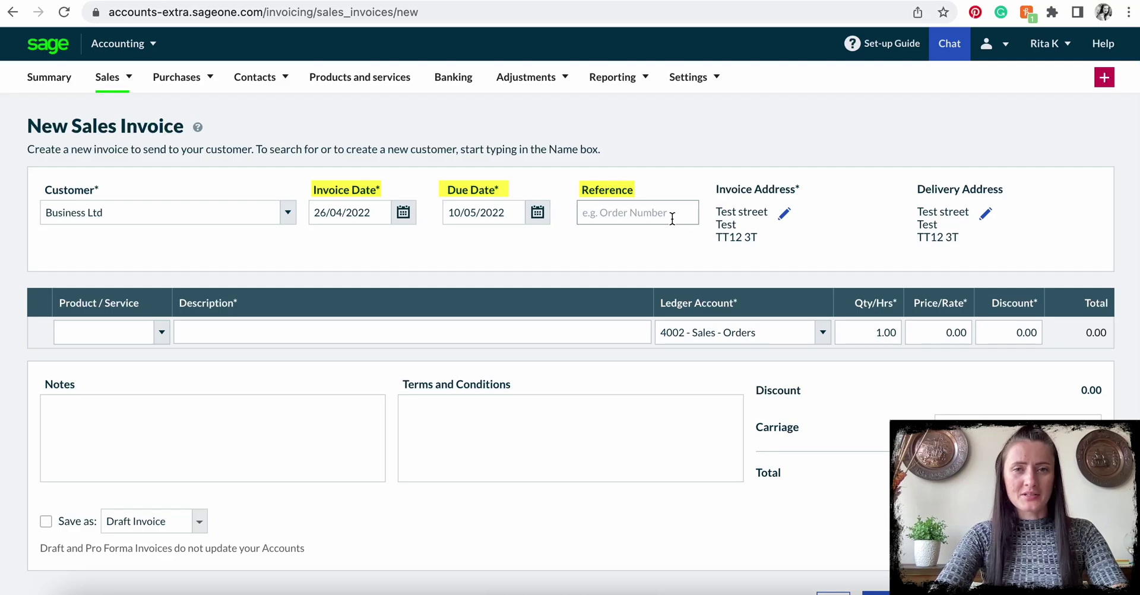
# Add Custom cake (5kg) as the product on the invoice's first line.
pyautogui.scroll(-3, 626, 229)
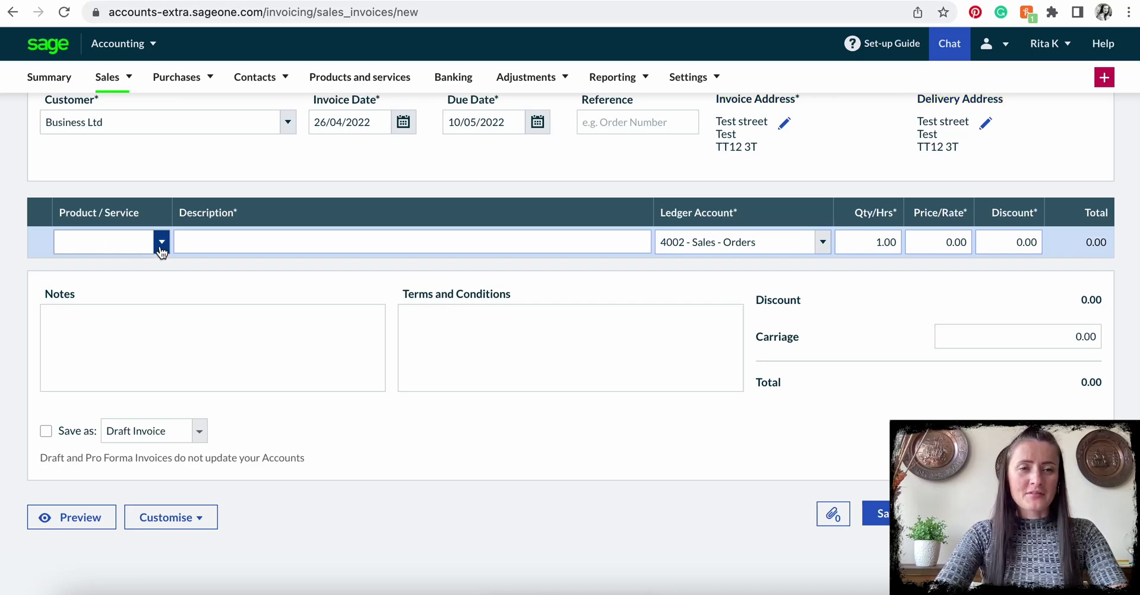
pyautogui.click(162, 244)
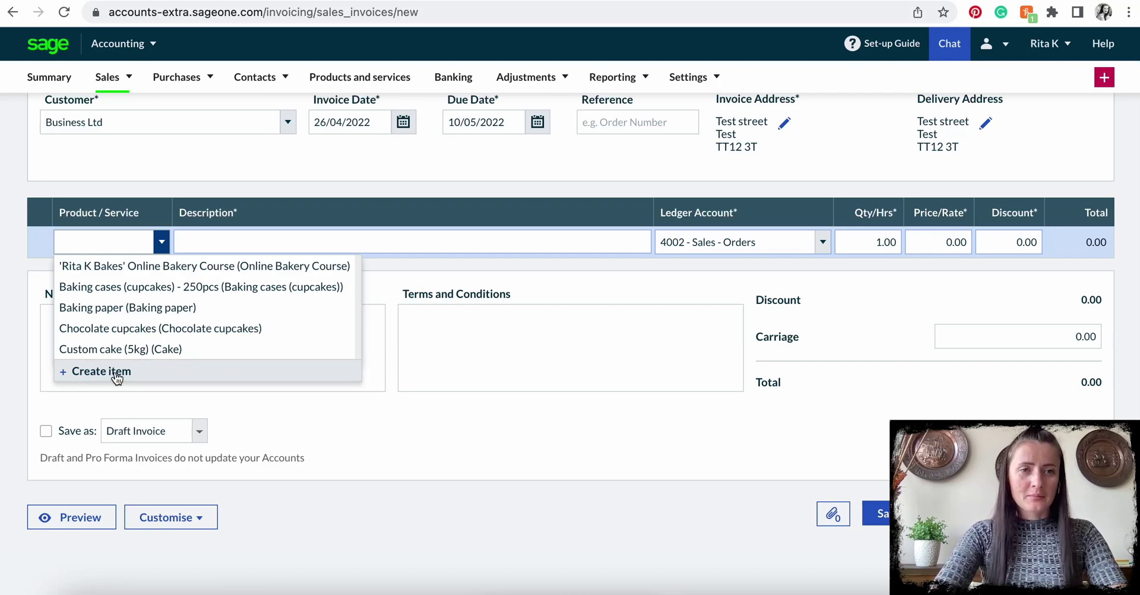
pyautogui.click(114, 350)
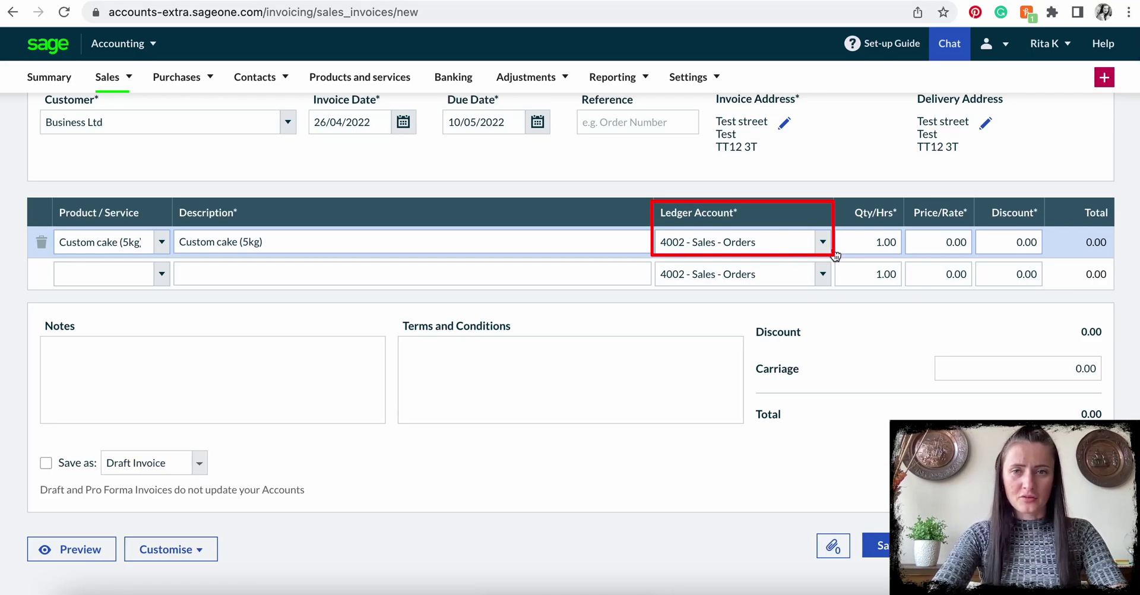
# Keep ledger 4002 - Sales - Orders on the cake line and set its price to 300.00.
pyautogui.click(822, 244)
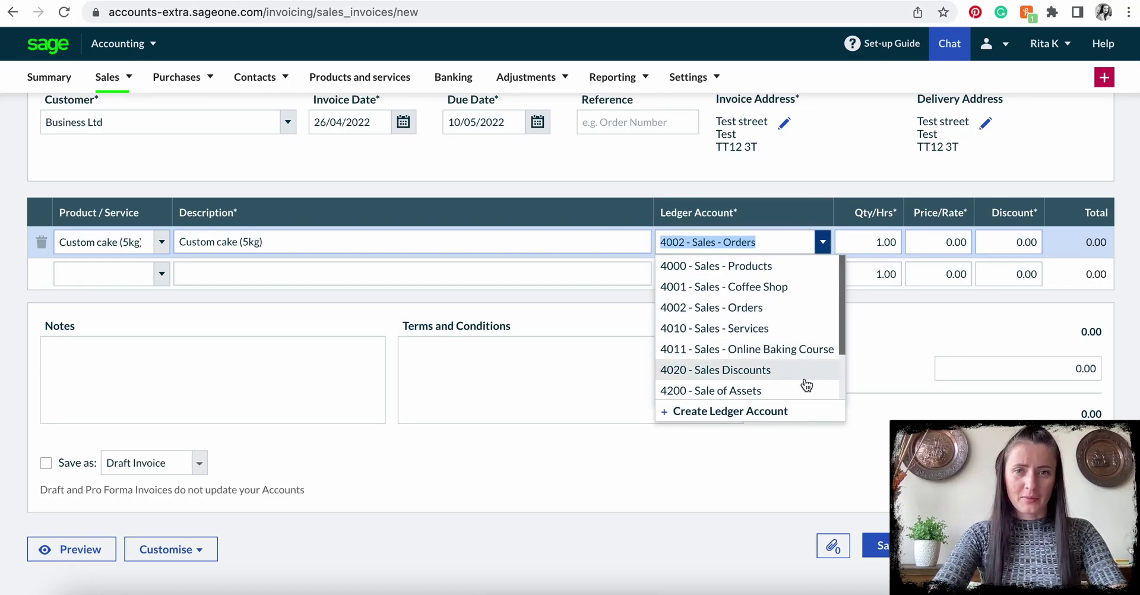
pyautogui.scroll(1, 806, 384)
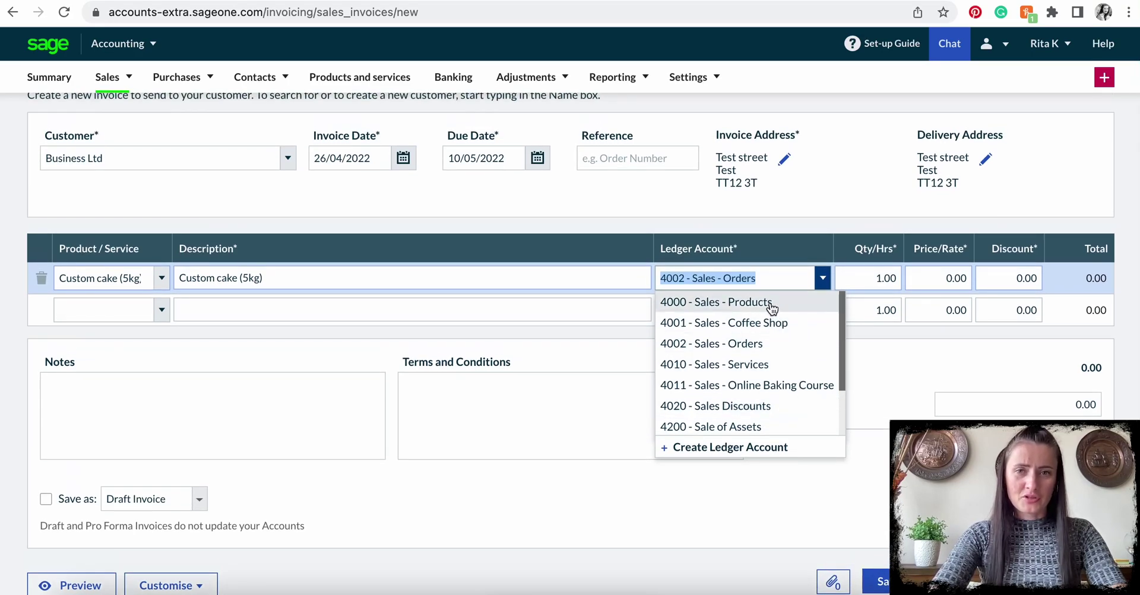
pyautogui.click(789, 277)
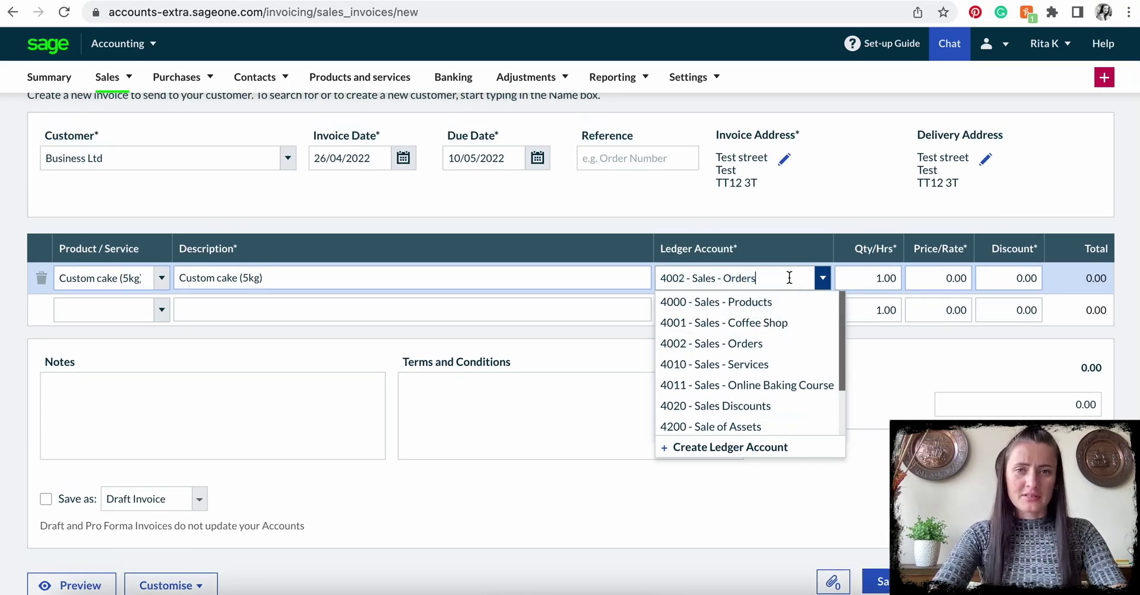
pyautogui.click(825, 278)
pyautogui.click(852, 280)
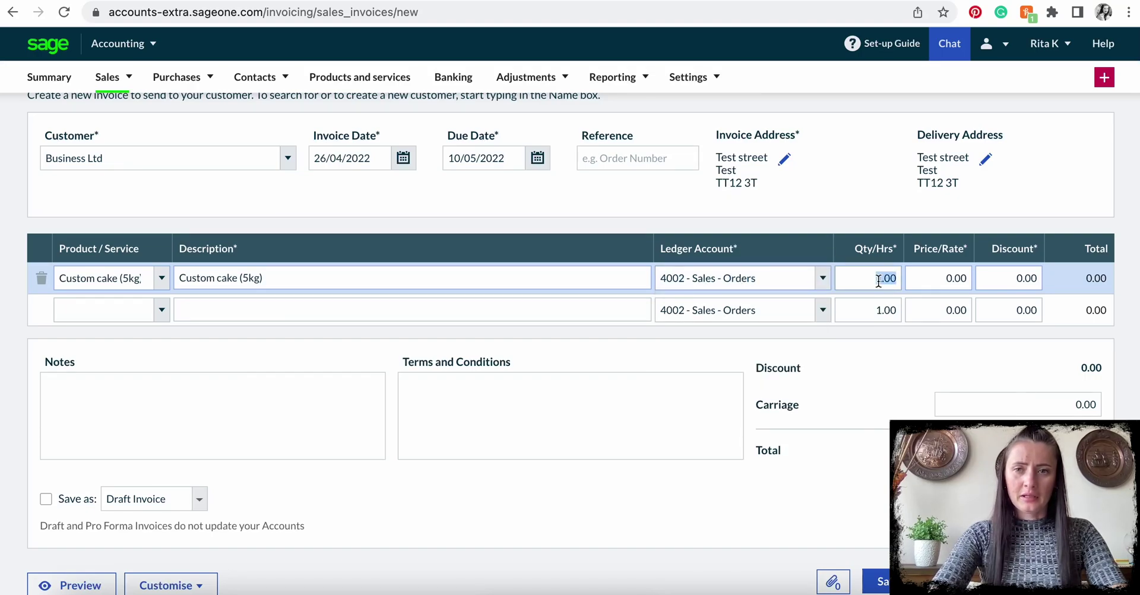
pyautogui.click(956, 276)
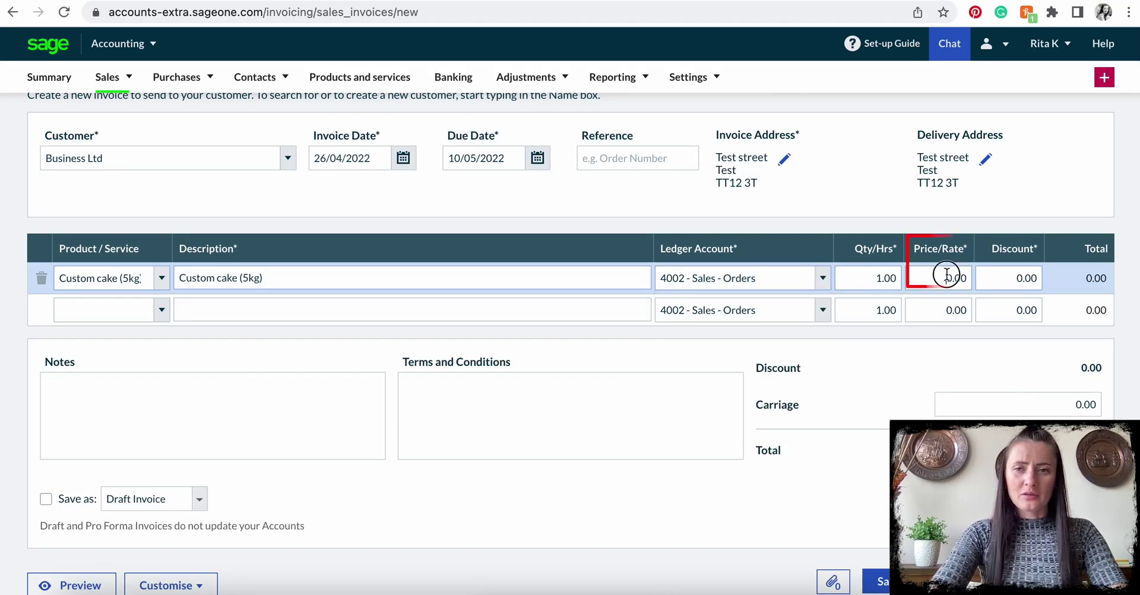
pyautogui.write('3')
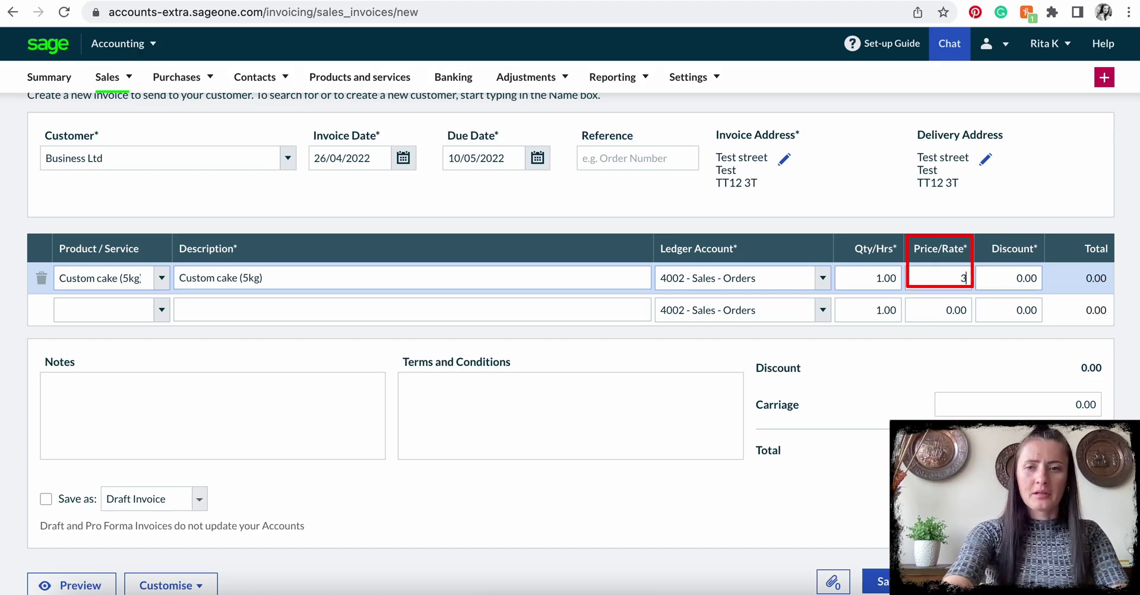
pyautogui.click(1015, 279)
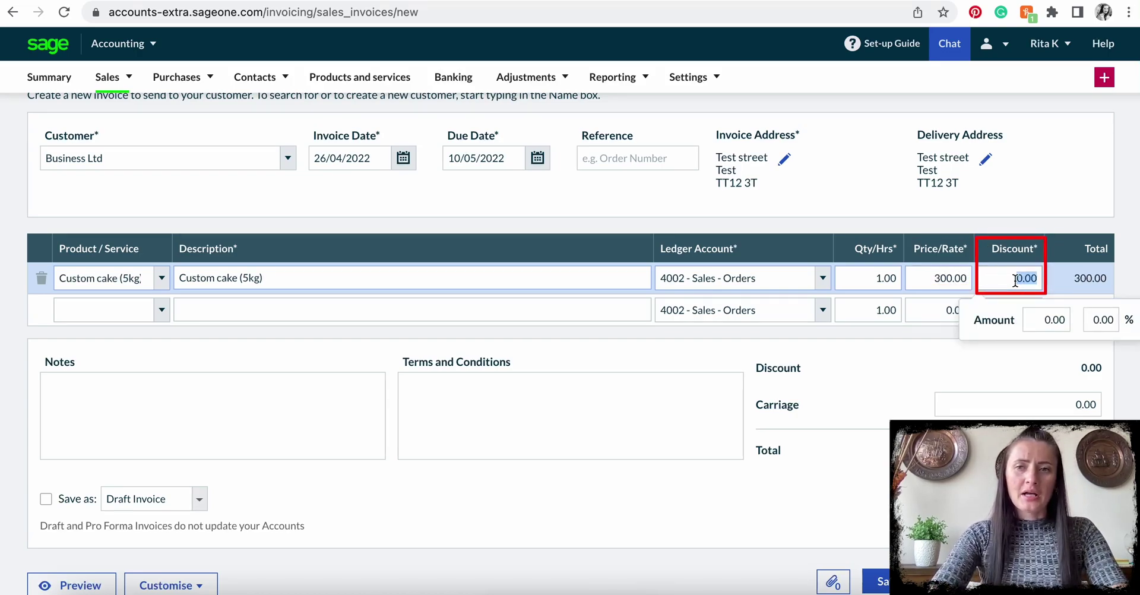
pyautogui.scroll(-2, 1010, 285)
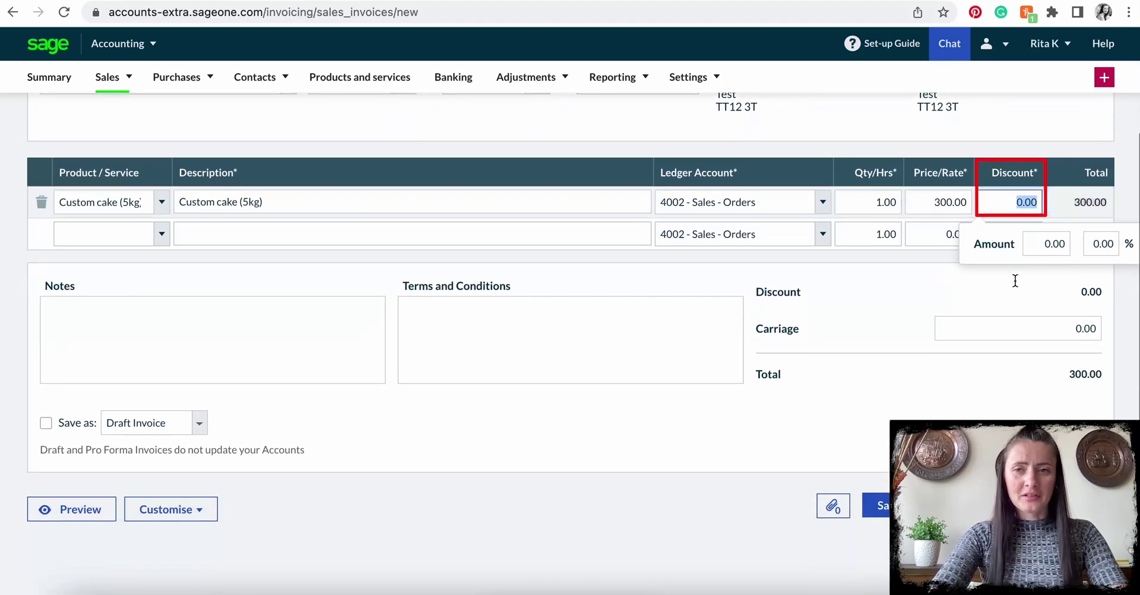
pyautogui.click(659, 275)
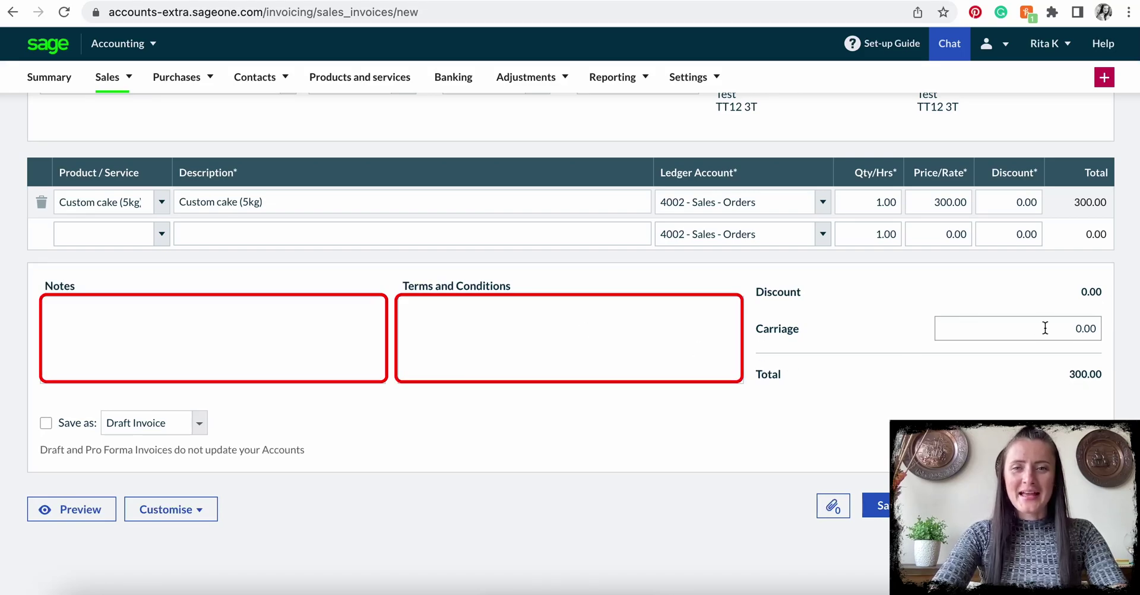
pyautogui.click(1064, 329)
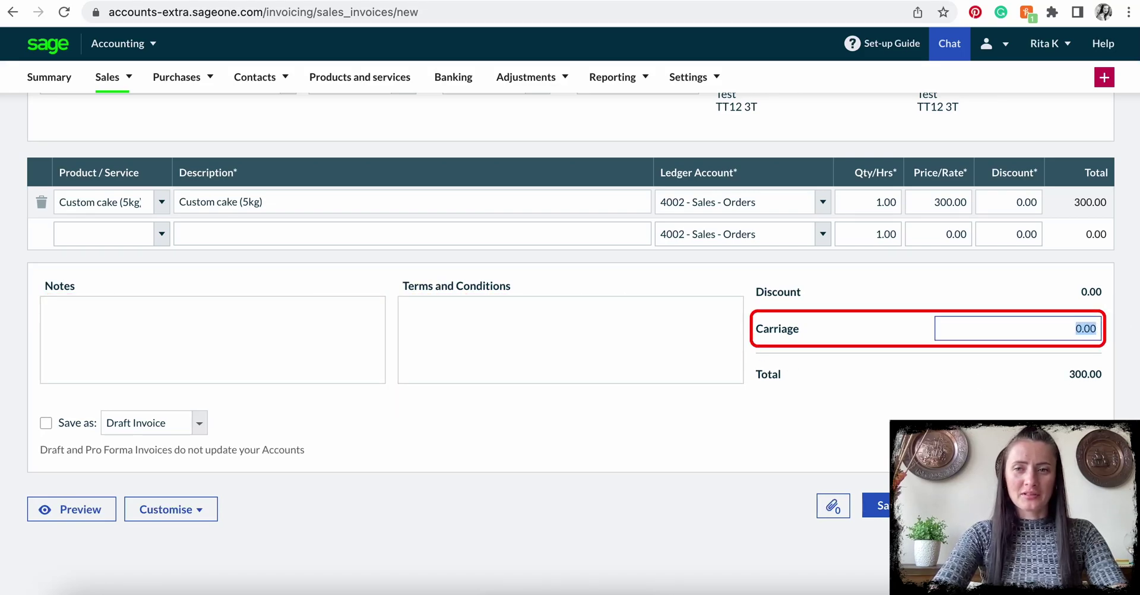
pyautogui.click(651, 417)
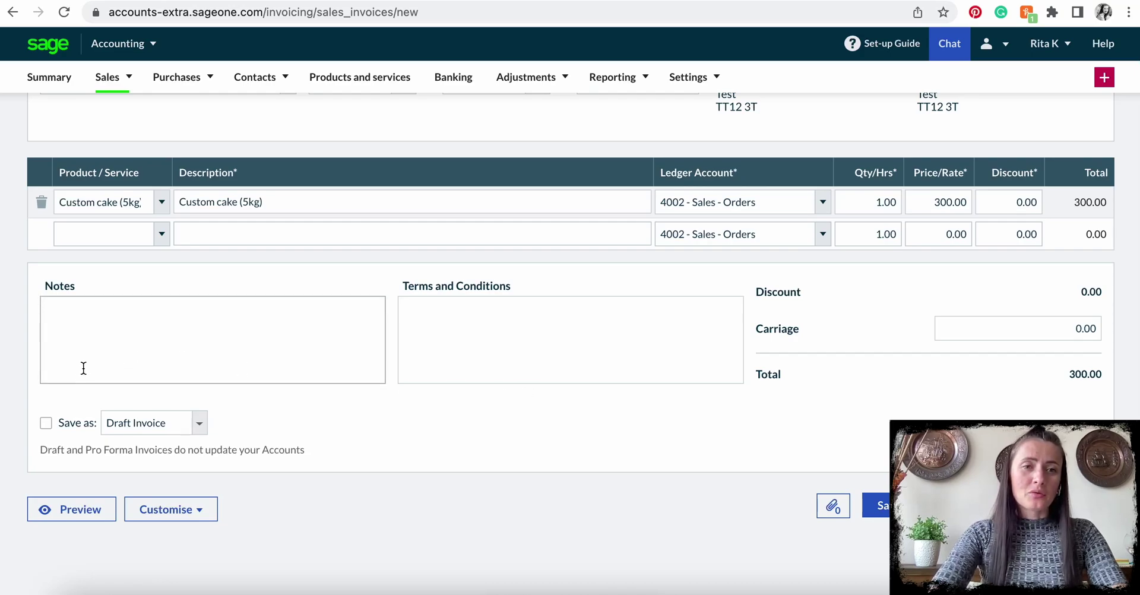
# Save the Business Ltd invoice as a Pro Forma Invoice.
pyautogui.click(46, 423)
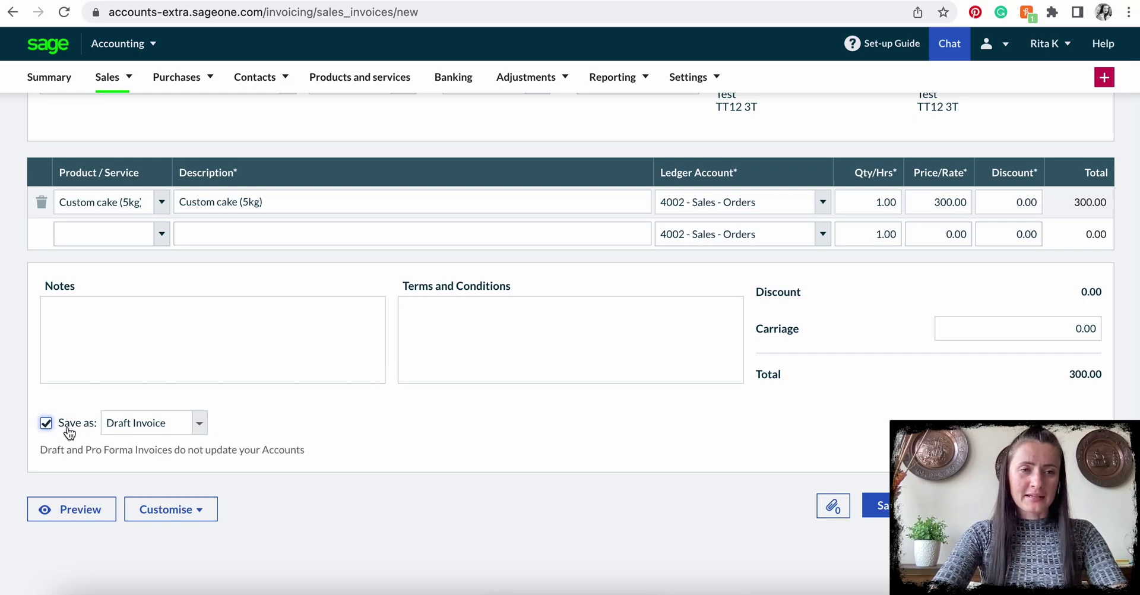
pyautogui.click(199, 423)
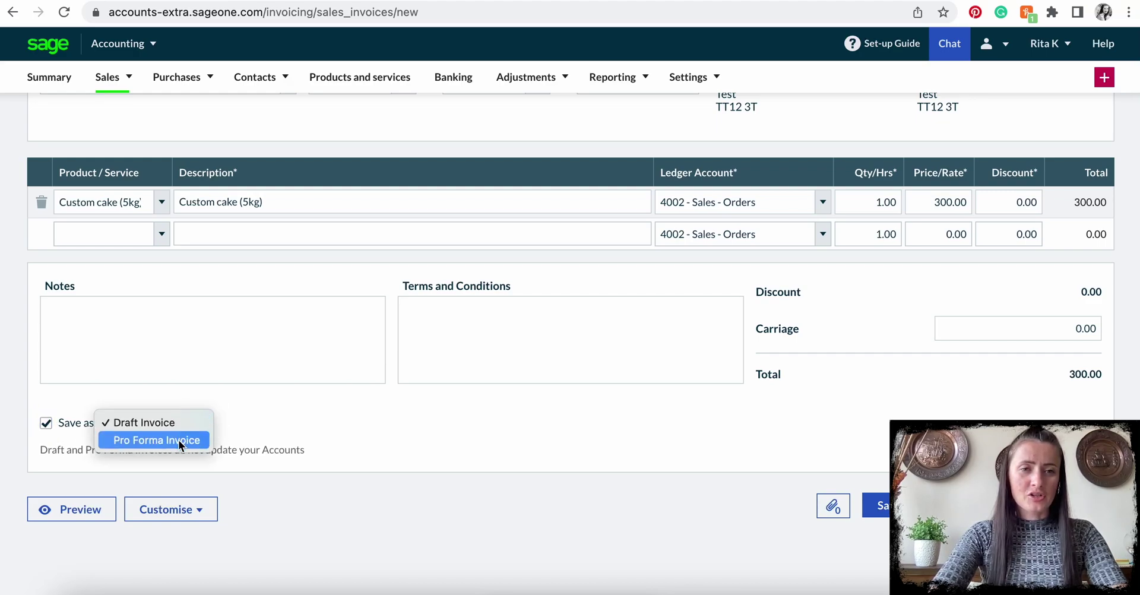
pyautogui.click(178, 440)
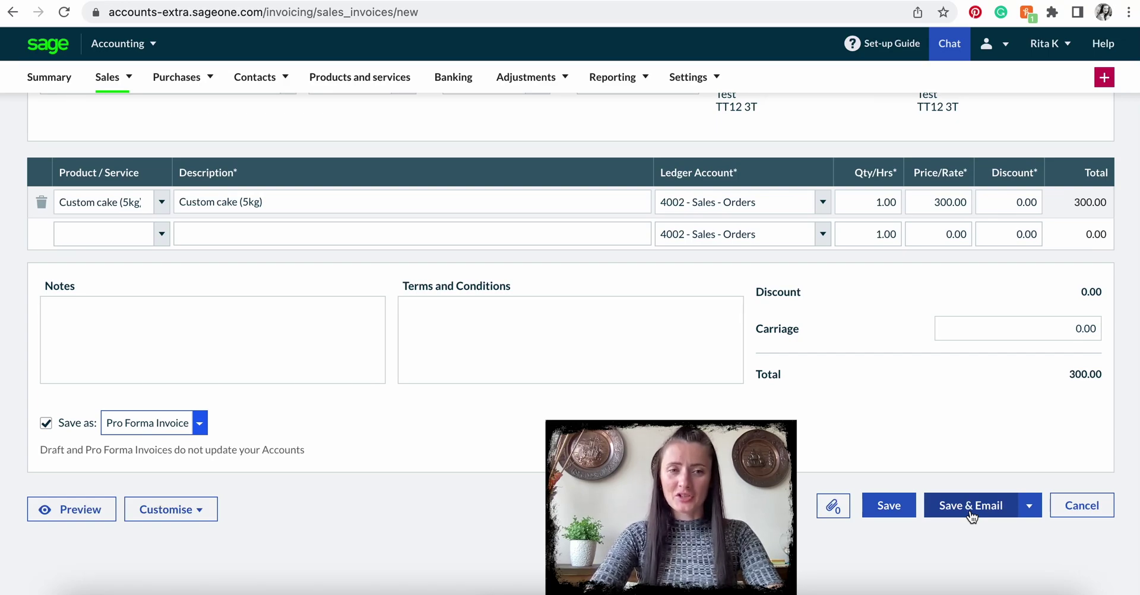
pyautogui.click(889, 505)
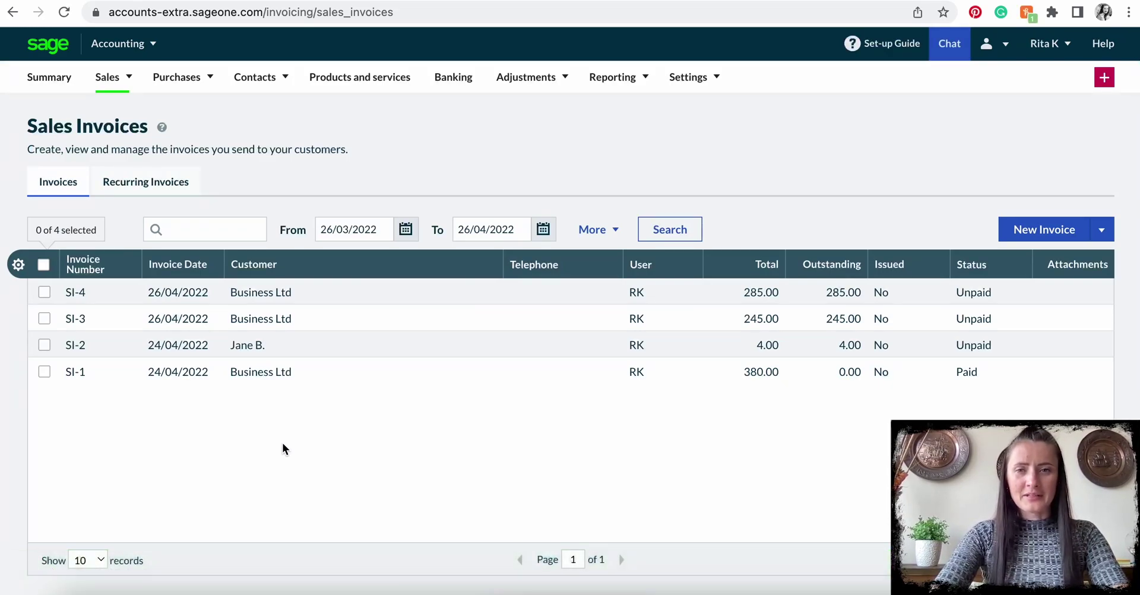
# Reload Sales Invoices to confirm SI-PROFORMA for Business Ltd at 300.00.
pyautogui.scroll(-2, 285, 427)
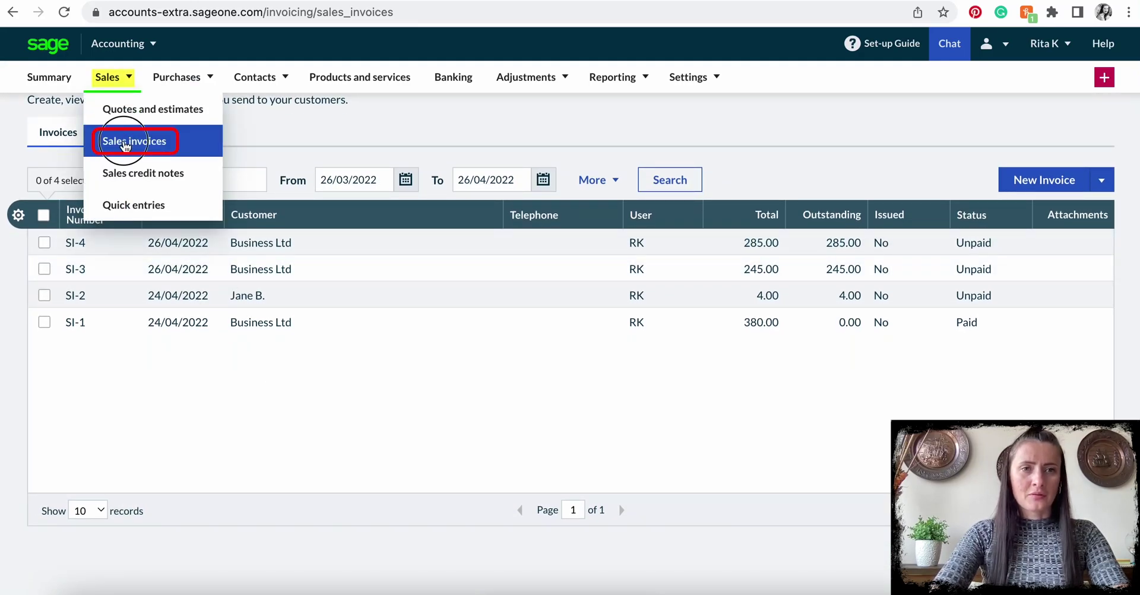
pyautogui.click(125, 143)
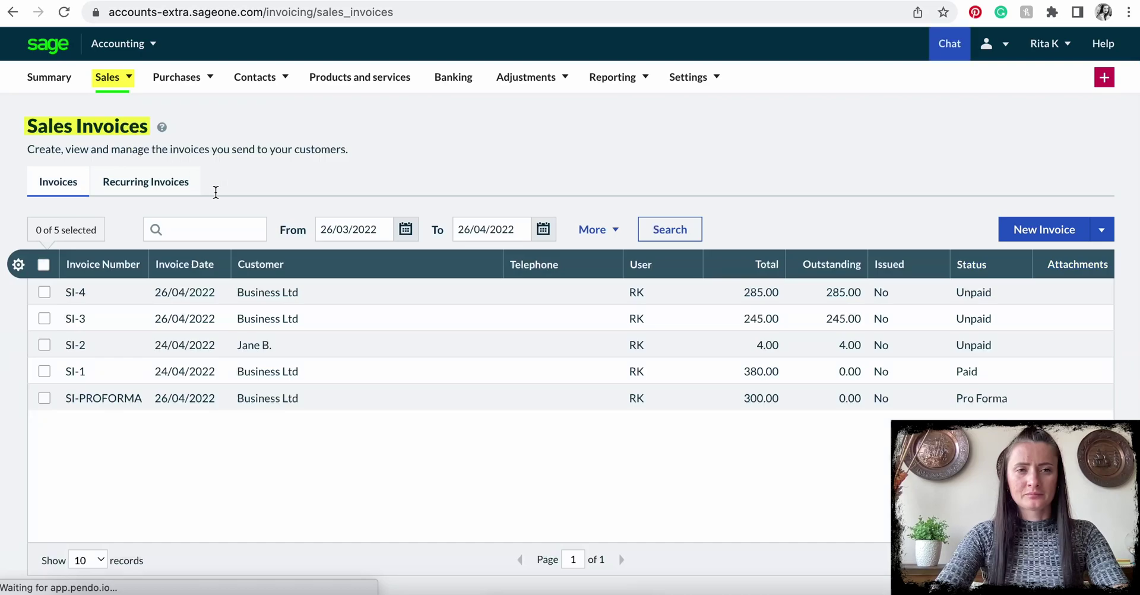